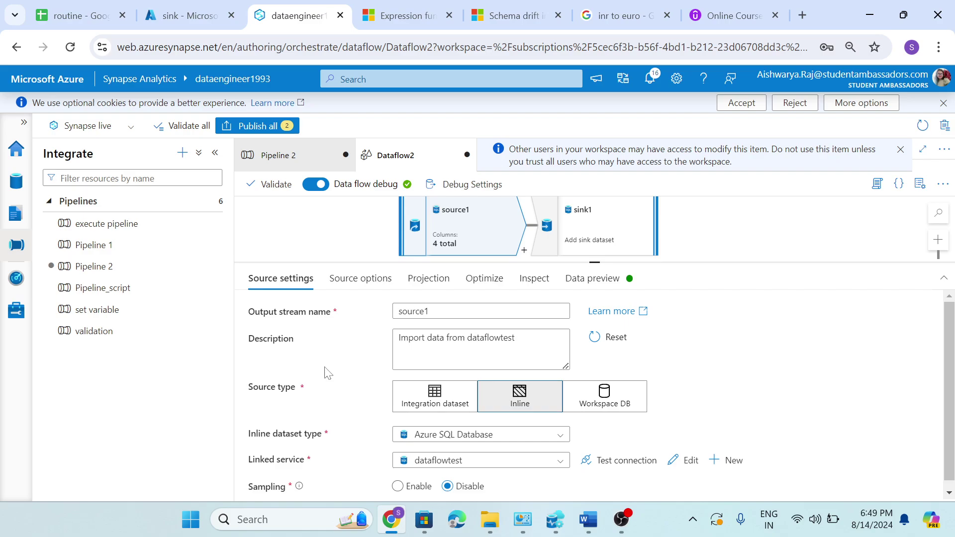
# - Switch to the Word notes and read the sections on Projection, Inspect and Schema drift
pyautogui.scroll(-1, 327, 373)
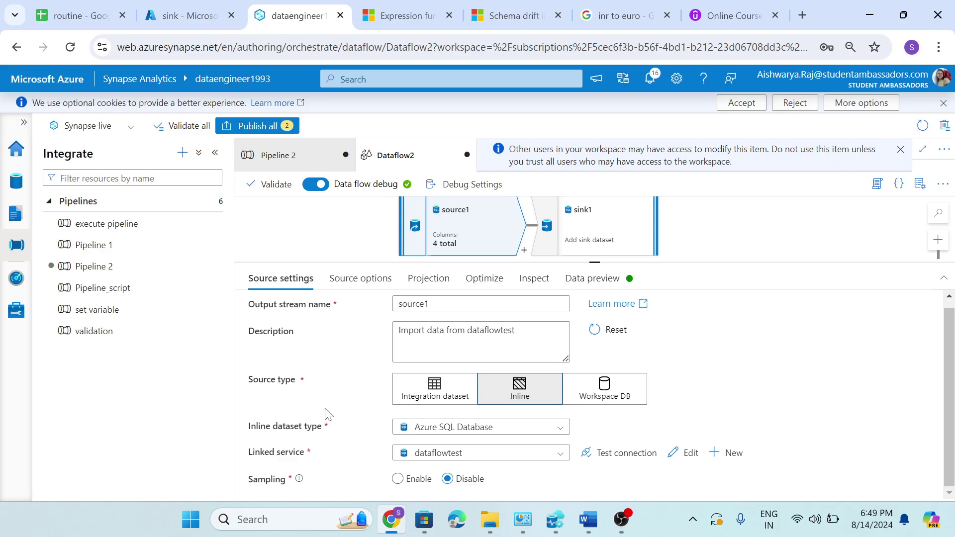
pyautogui.hotkey('alt', 'Tab')
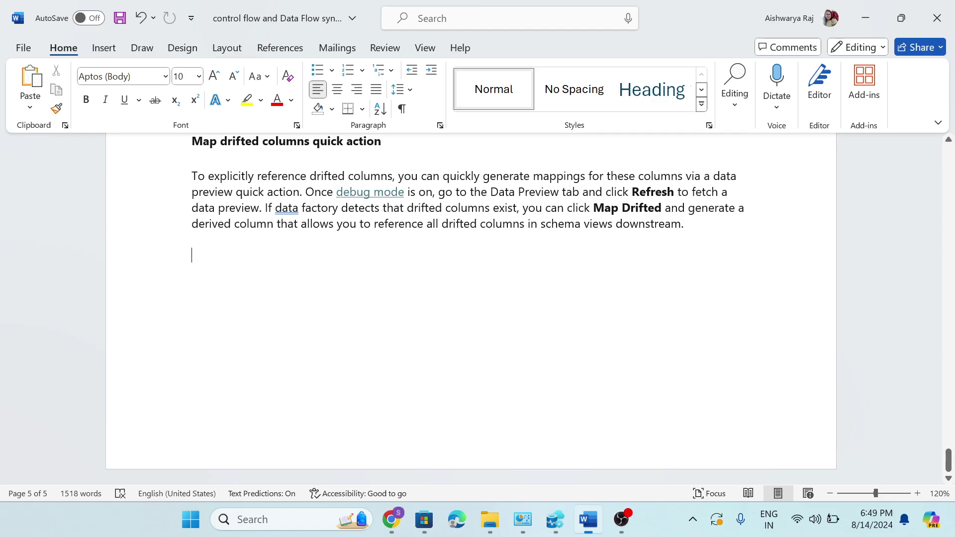
pyautogui.scroll(10, 471, 308)
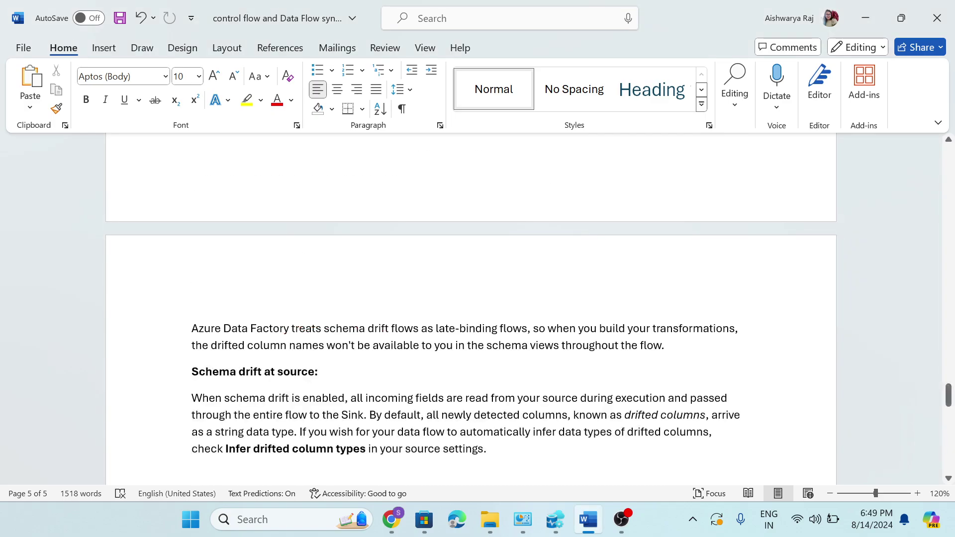
pyautogui.scroll(5, 470, 308)
pyautogui.scroll(15, 470, 308)
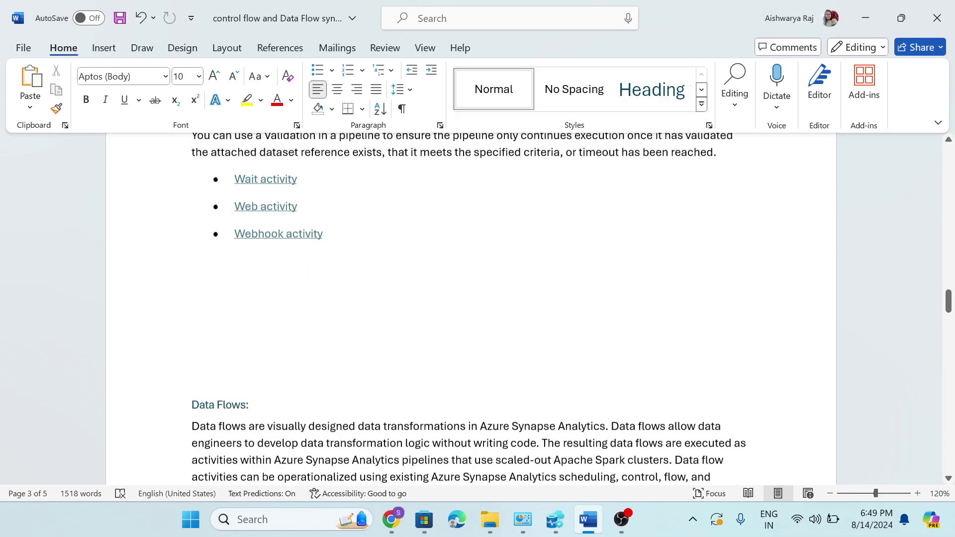
pyautogui.scroll(-10, 470, 309)
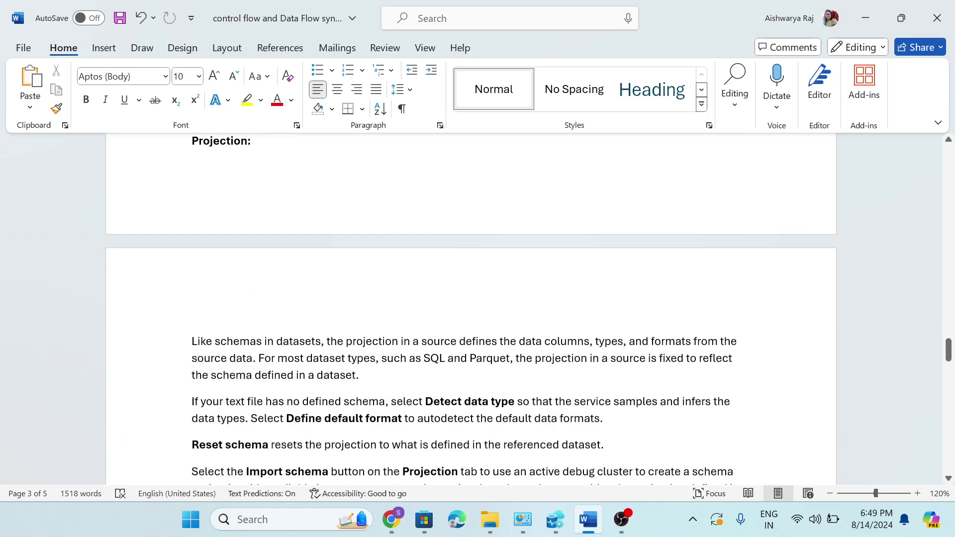
pyautogui.scroll(-3, 470, 308)
pyautogui.scroll(-1, 470, 308)
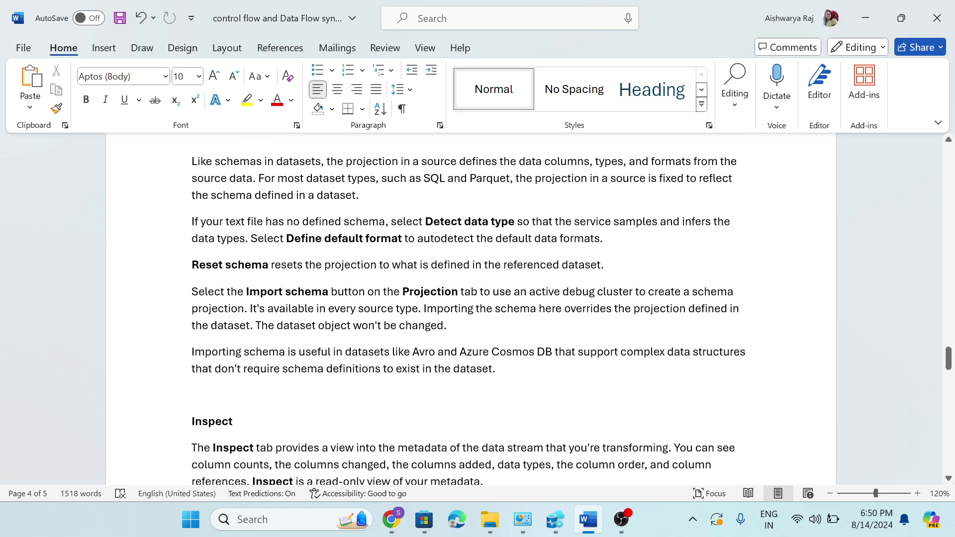
pyautogui.scroll(-1, 323, 326)
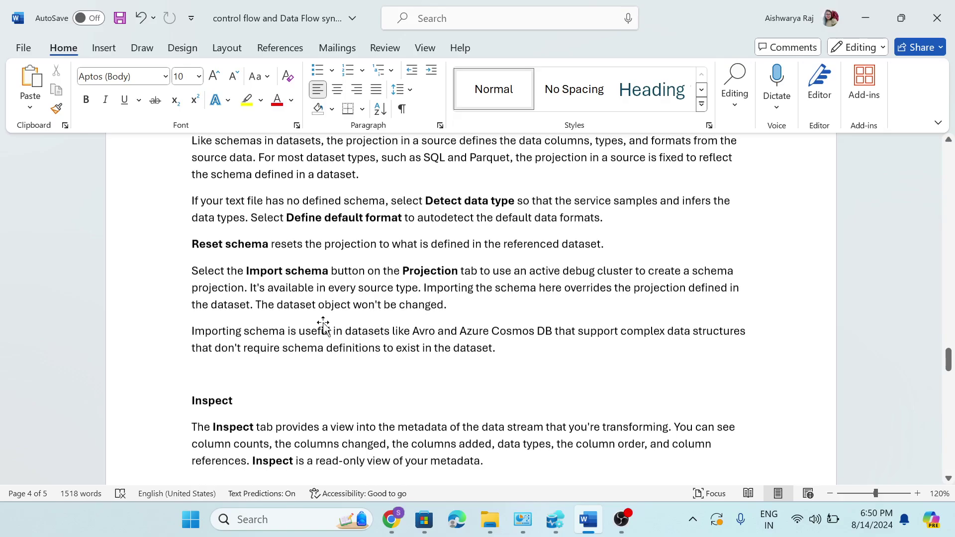
pyautogui.scroll(-10, 323, 325)
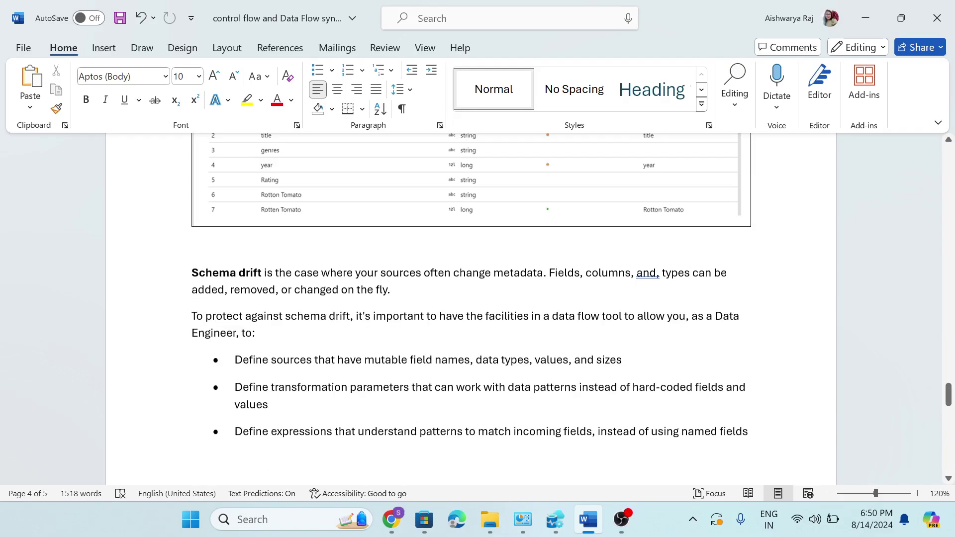
pyautogui.scroll(-6, 470, 309)
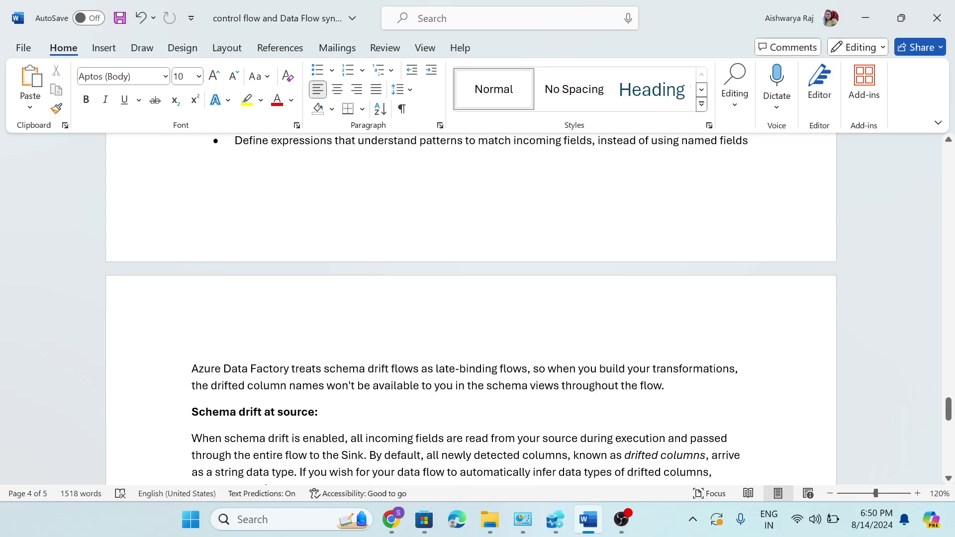
pyautogui.scroll(2, 470, 308)
pyautogui.scroll(-2, 528, 309)
pyautogui.scroll(7, 470, 309)
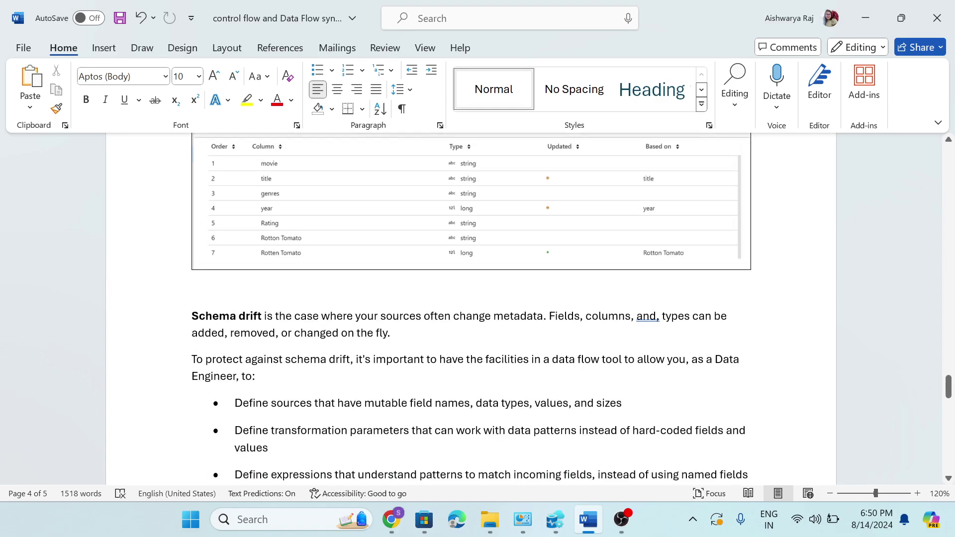
pyautogui.scroll(5, 319, 330)
pyautogui.scroll(2, 320, 331)
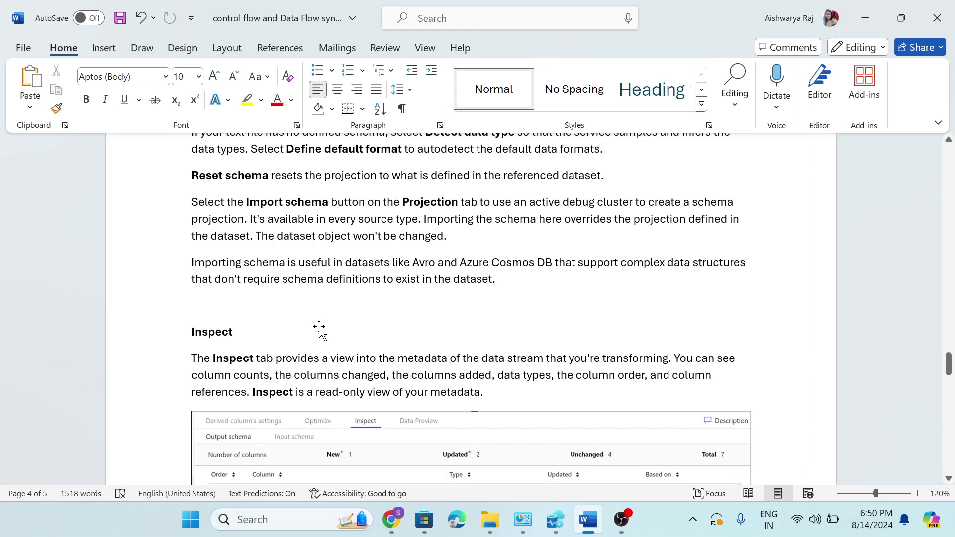
pyautogui.scroll(-3, 320, 331)
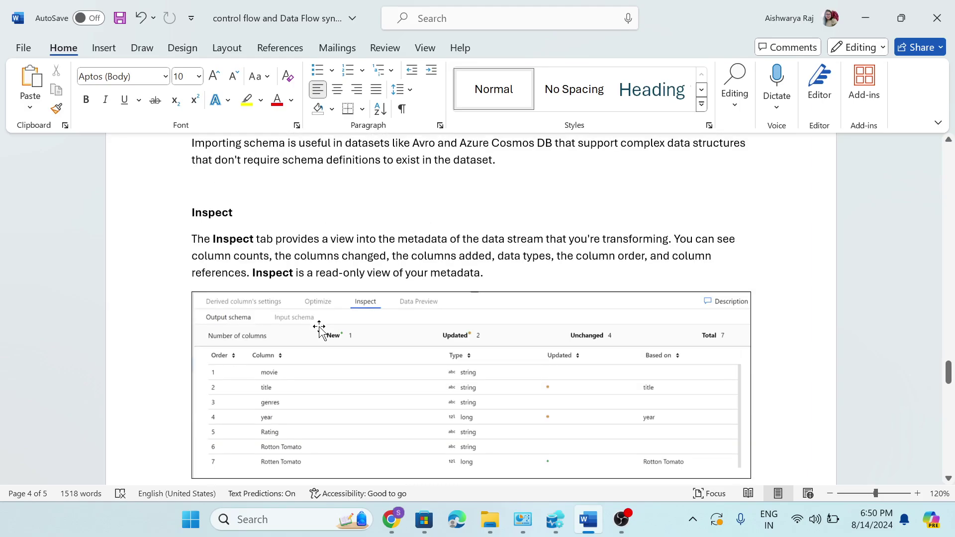
pyautogui.scroll(-3, 320, 331)
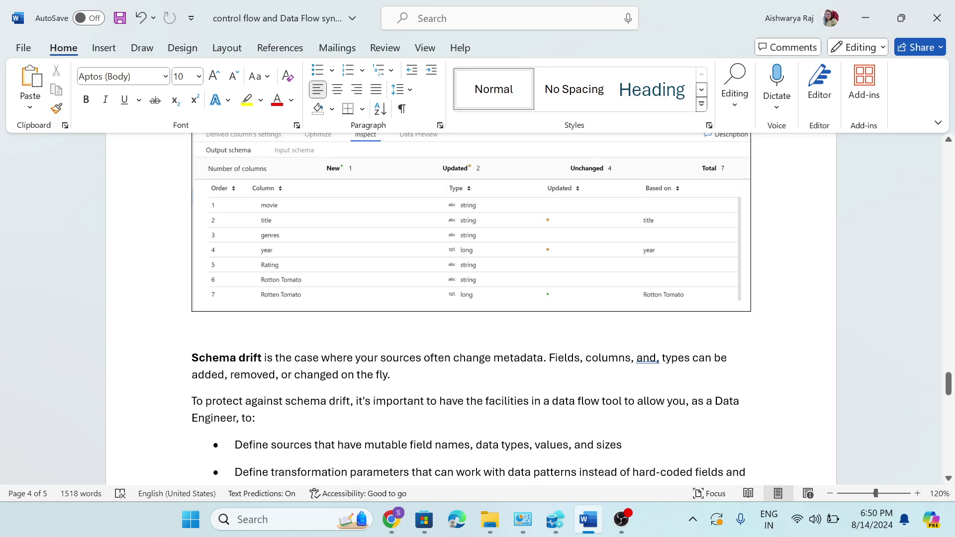
# - Return to the Synapse data flow in Chrome and view the source options of source1
pyautogui.click(397, 520)
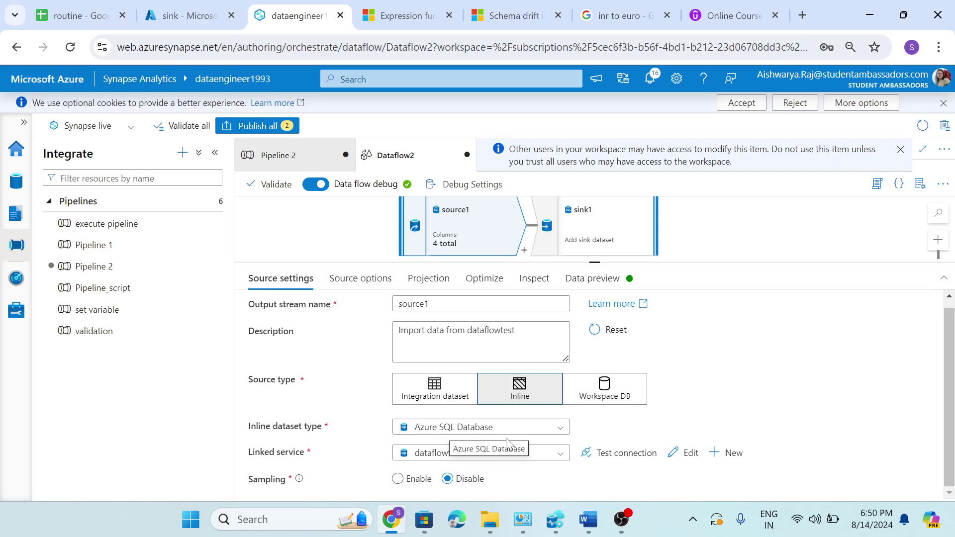
pyautogui.moveTo(555, 516)
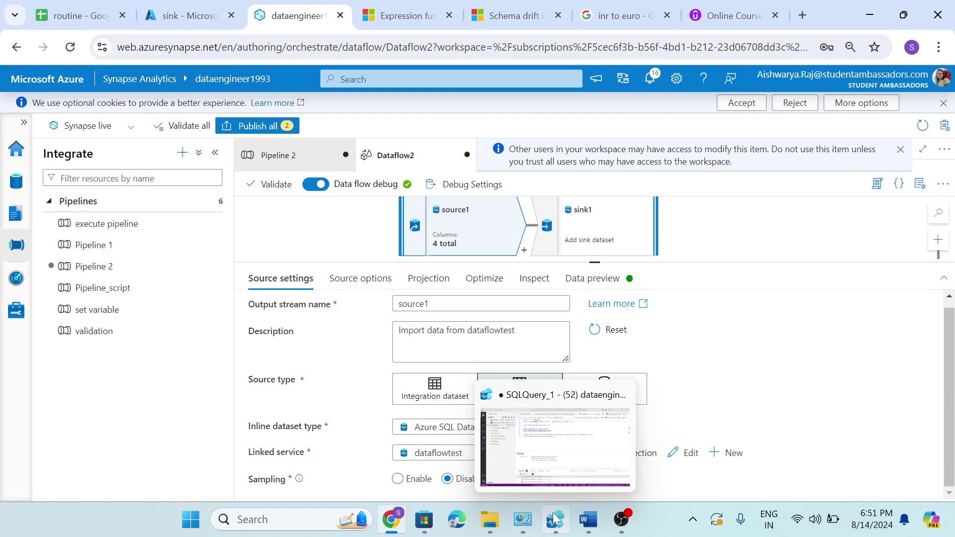
pyautogui.click(353, 279)
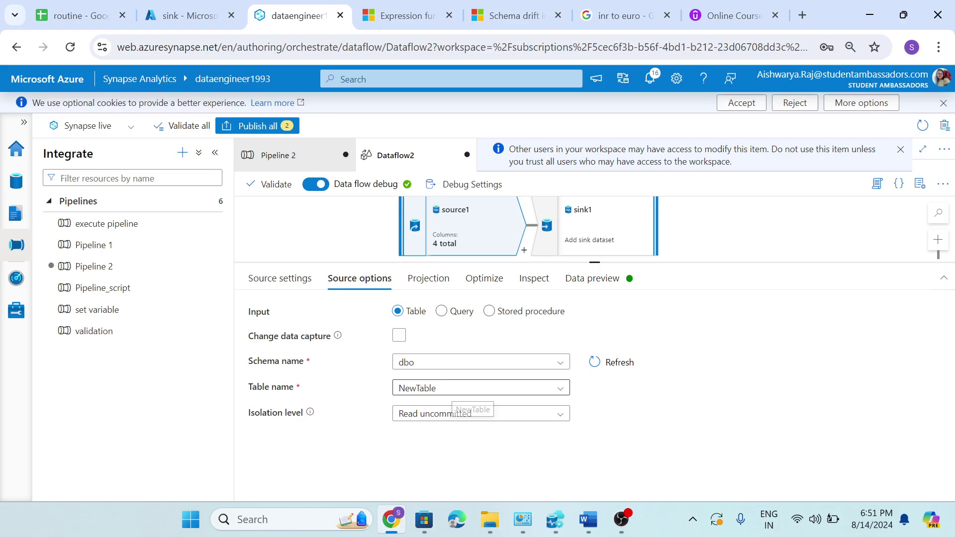
# - Switch to Azure Data Studio and run only the query "select * from NewTable" in SQLQuery_1
pyautogui.click(553, 531)
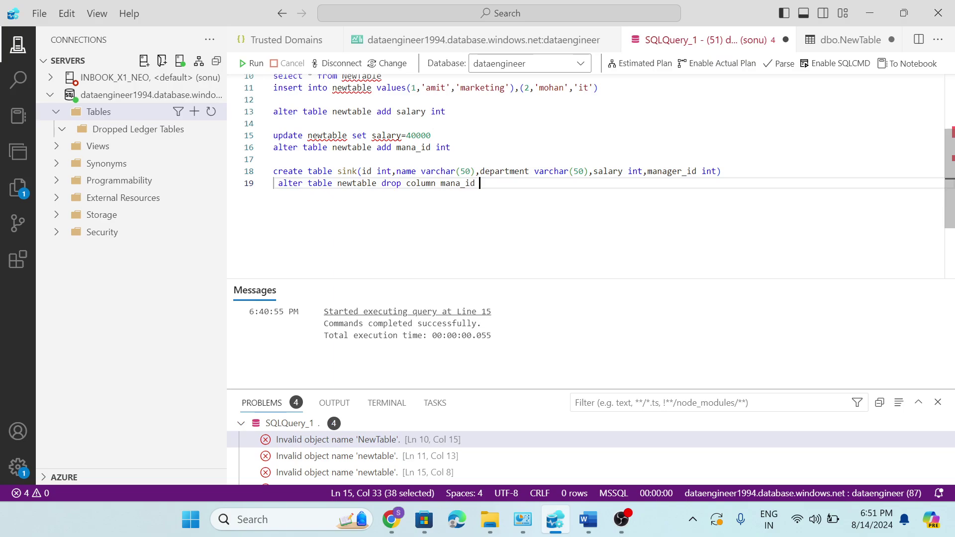
pyautogui.scroll(3, 585, 174)
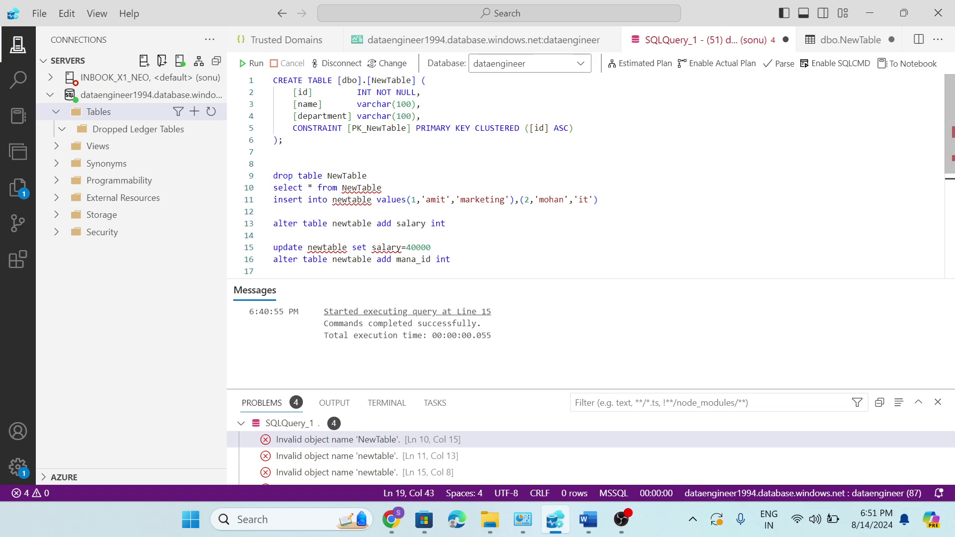
pyautogui.scroll(-5, 586, 174)
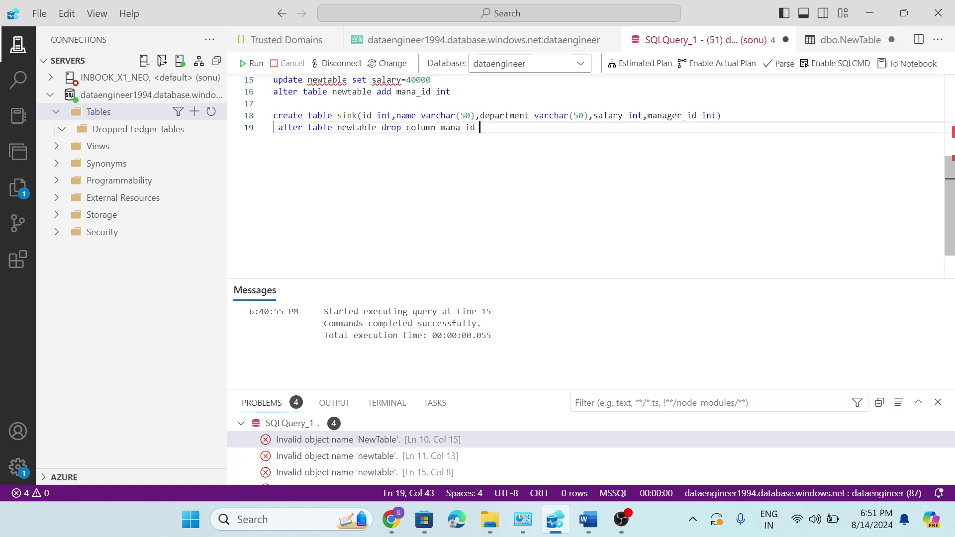
pyautogui.scroll(3, 585, 174)
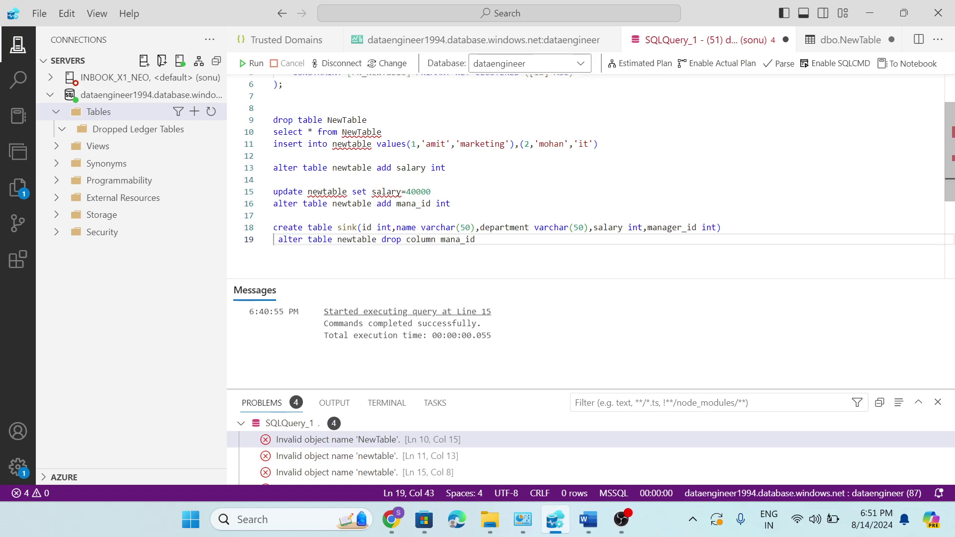
pyautogui.moveTo(382, 132); pyautogui.dragTo(273, 132)
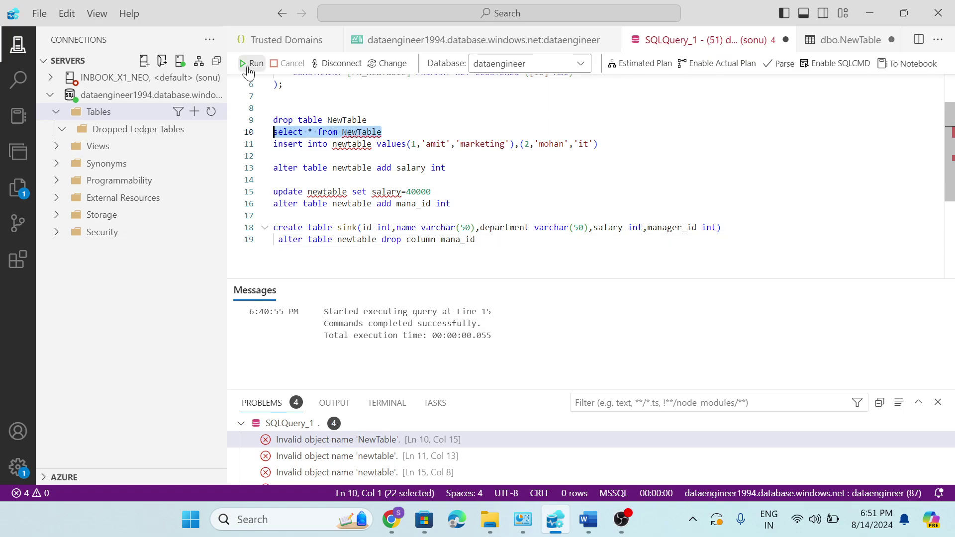
pyautogui.click(249, 66)
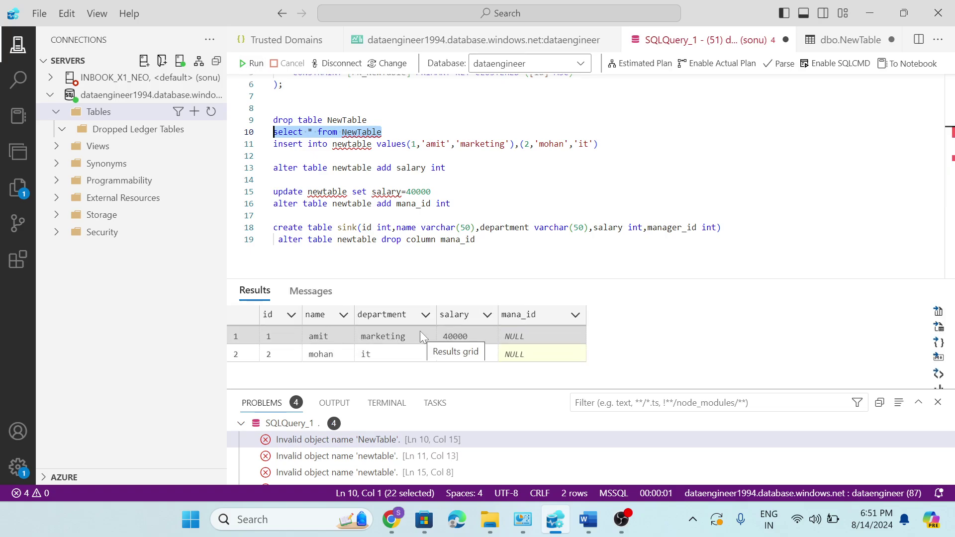
# - Refresh source1's data preview in Synapse and compare its columns with the NewTable query results in Azure Data Studio
pyautogui.hotkey('alt', 'Tab')
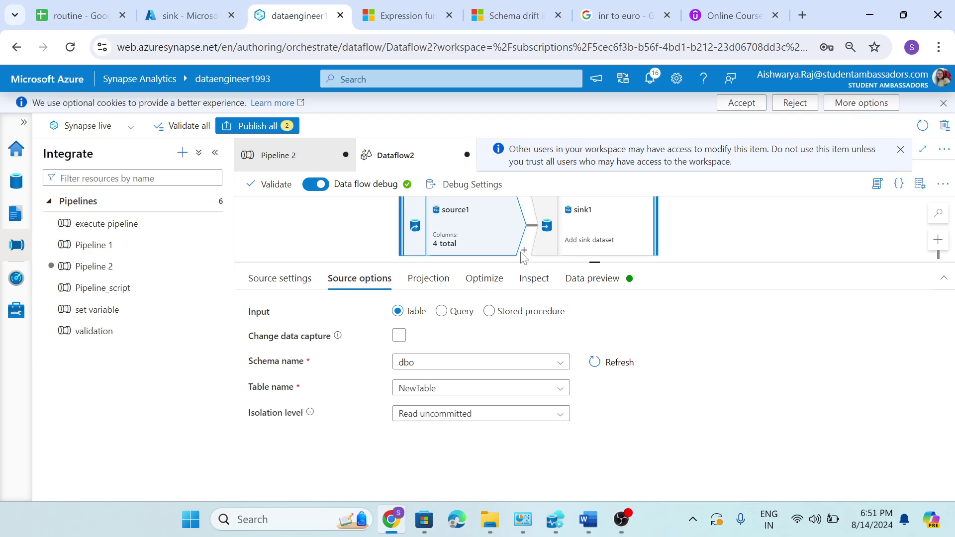
pyautogui.click(592, 278)
pyautogui.click(280, 334)
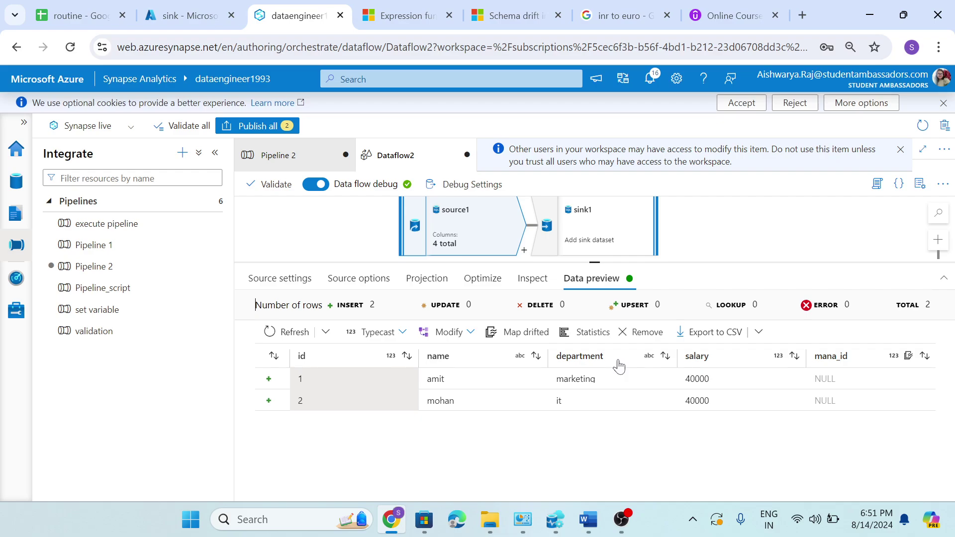
pyautogui.hotkey('alt', 'Tab')
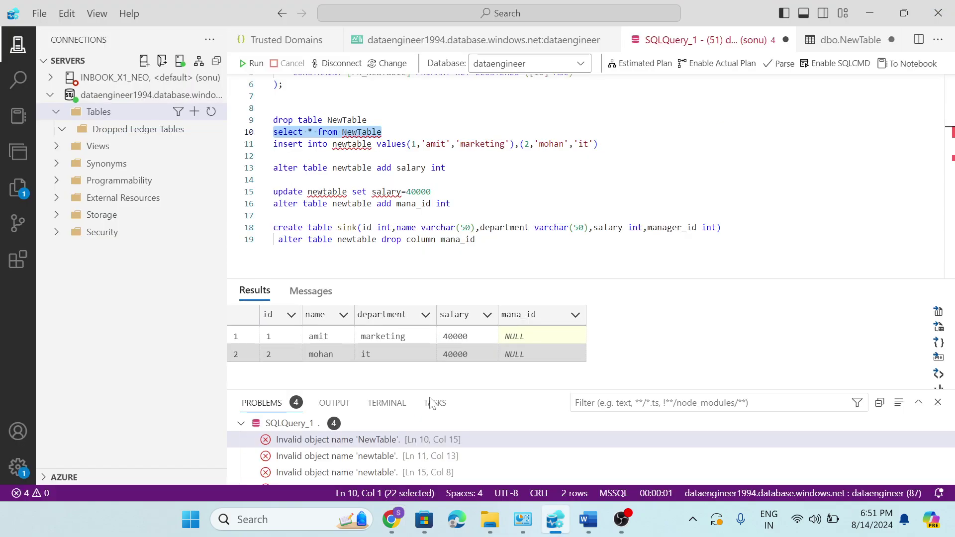
# - Back in Synapse, turn off Allow schema drift and turn on Validate schema in source1's projection schema options
pyautogui.hotkey('alt', 'Tab')
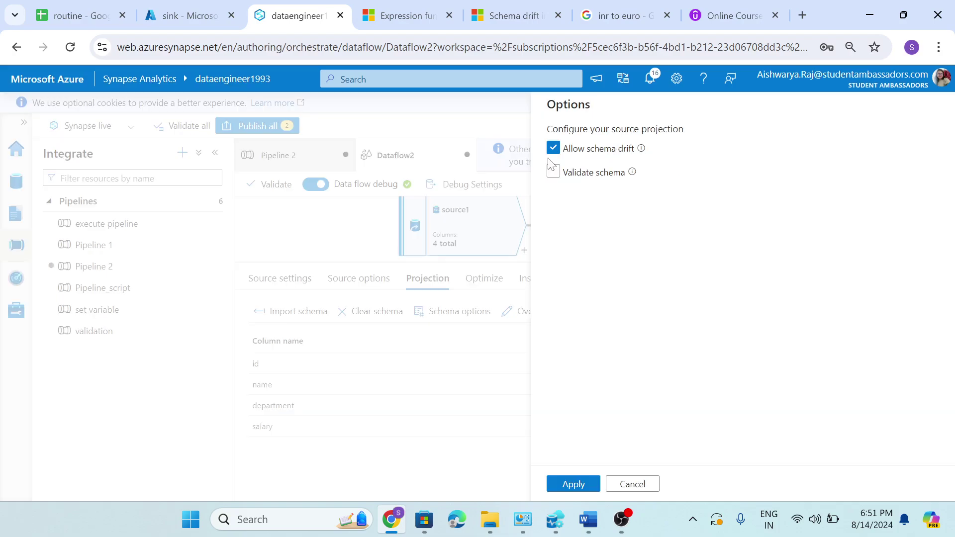
pyautogui.click(552, 172)
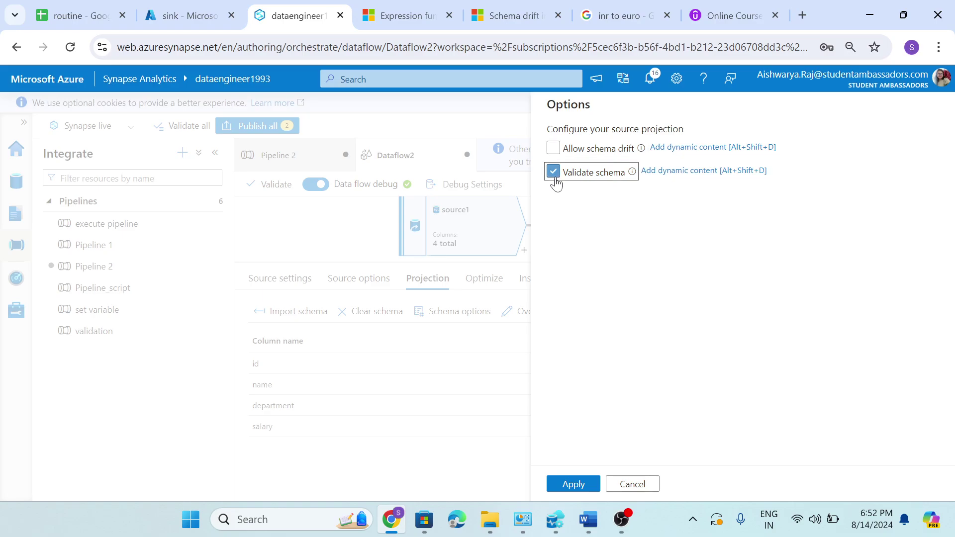
pyautogui.click(572, 483)
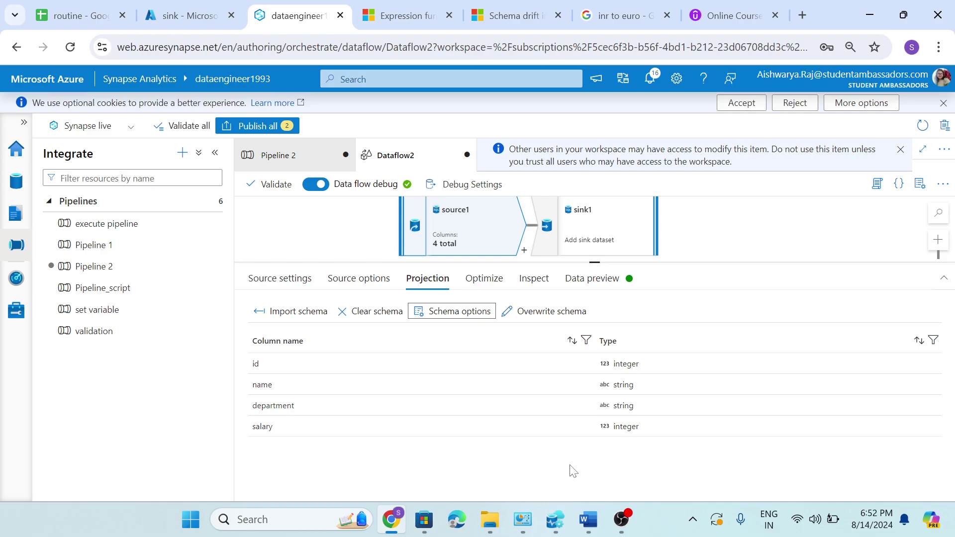
# - Import the current table schema into source1's projection, keep Validate schema applied, and preview the source data
pyautogui.click(291, 311)
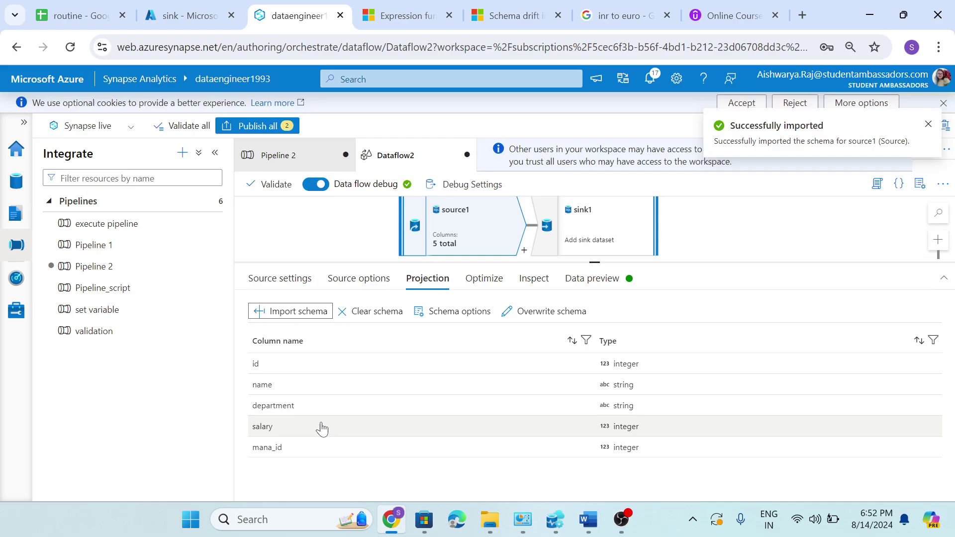
pyautogui.click(452, 311)
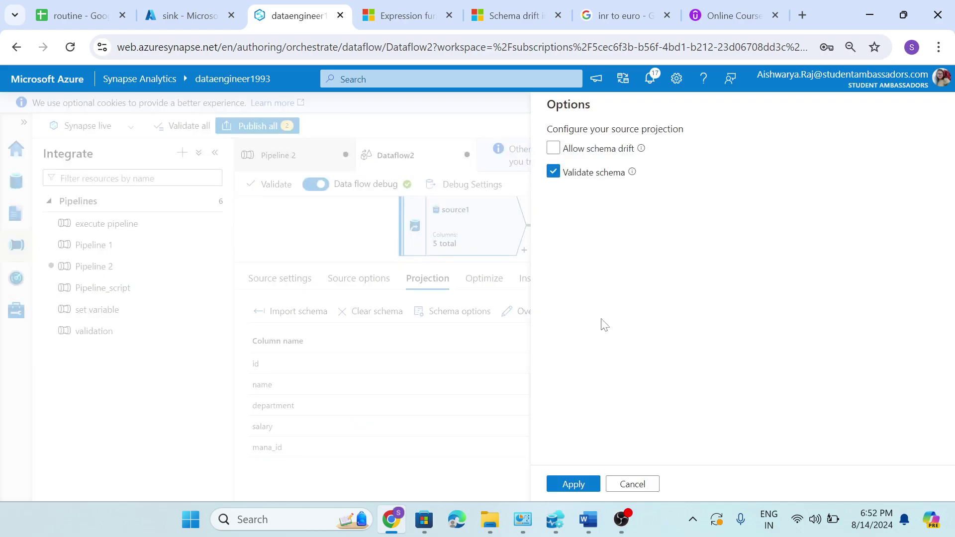
pyautogui.click(594, 483)
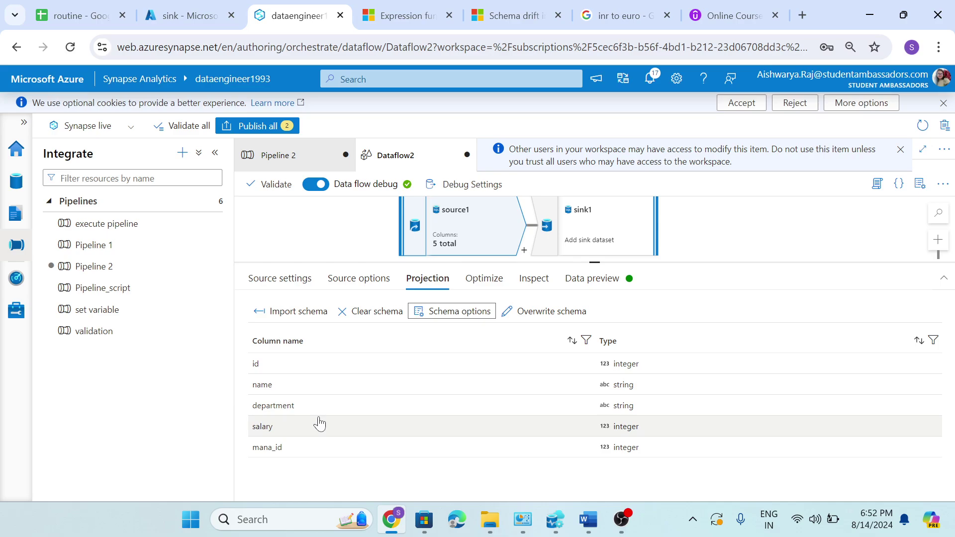
pyautogui.click(592, 278)
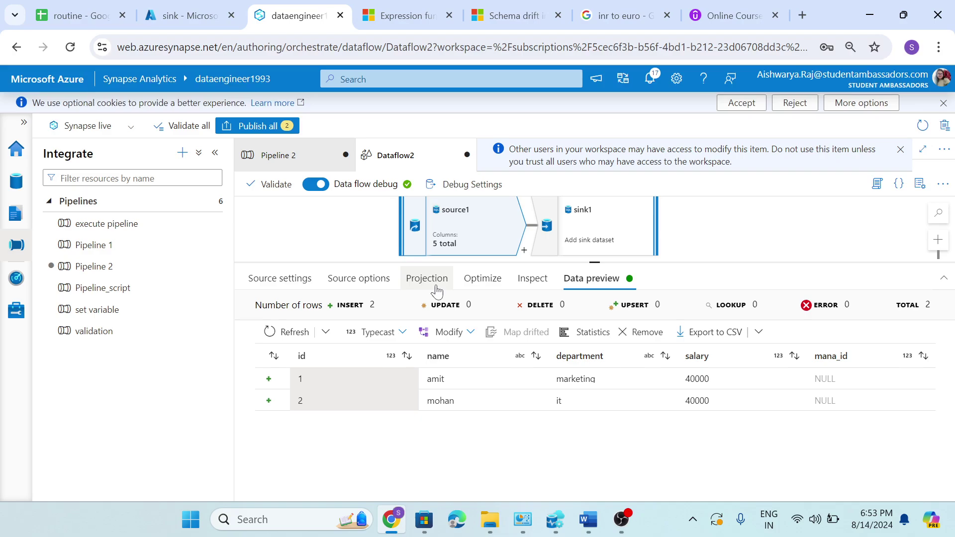
# - In Azure Data Studio, add an int column manager_id to newtable and rerun its select query to compare with Synapse's preview
pyautogui.click(555, 522)
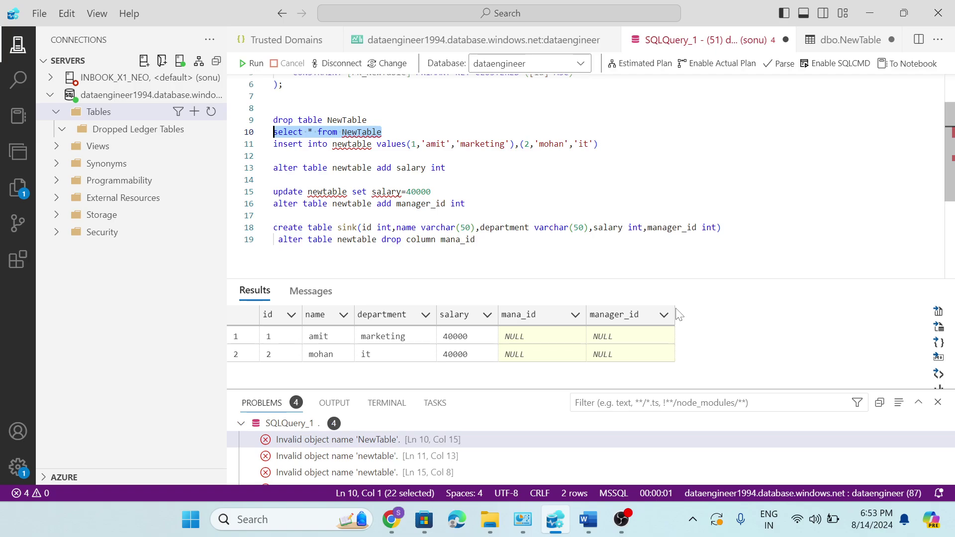
pyautogui.click(397, 519)
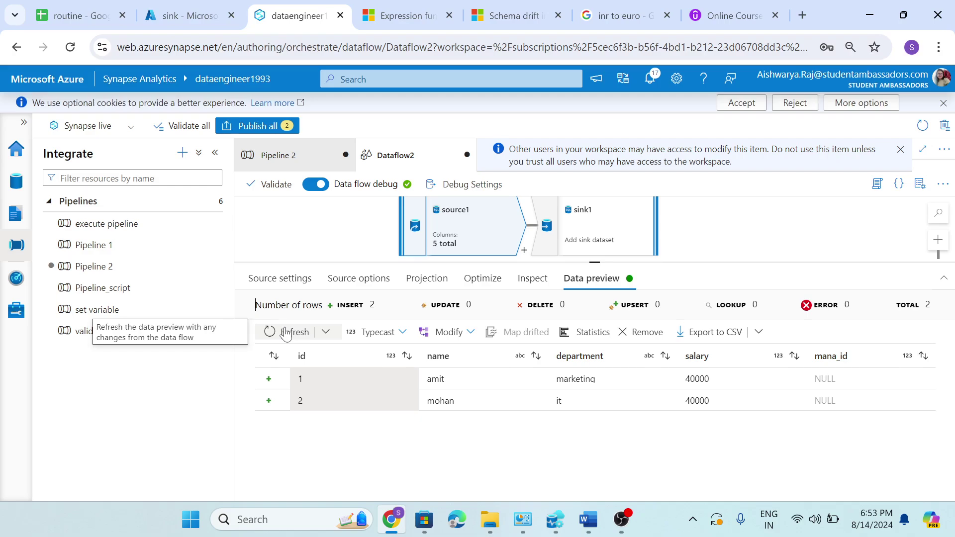
pyautogui.hotkey('alt', 'Tab')
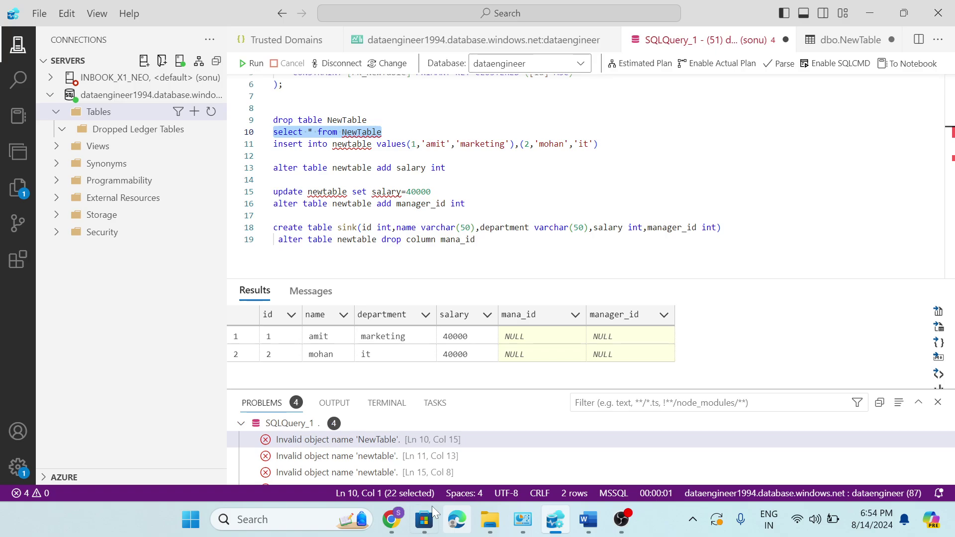
# - Switch back to Synapse and import the current table schema into source1's projection
pyautogui.hotkey('alt', 'Tab')
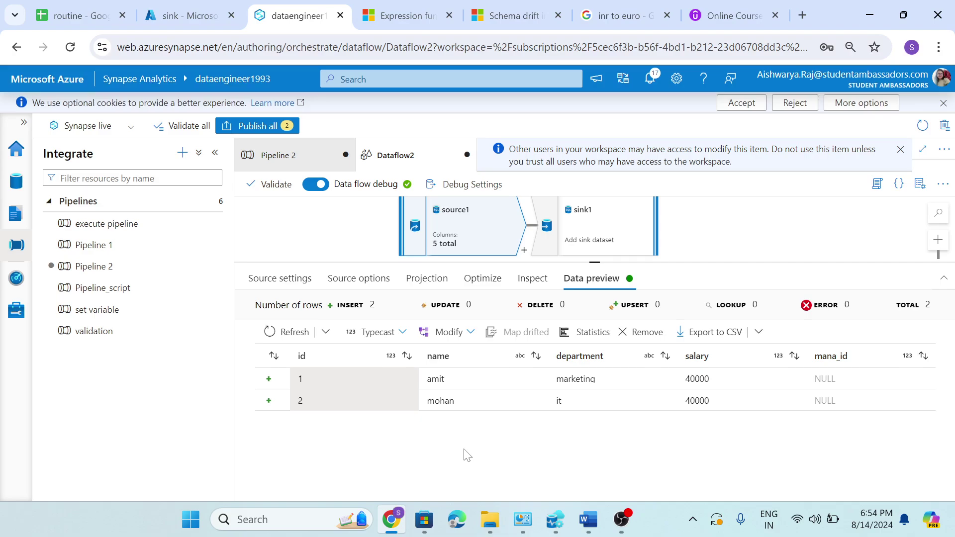
pyautogui.click(421, 285)
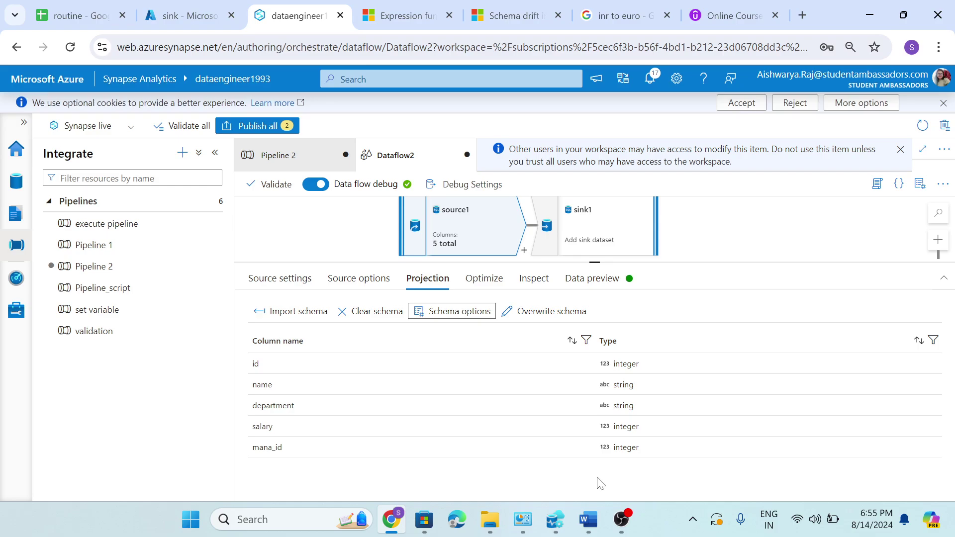
pyautogui.click(279, 305)
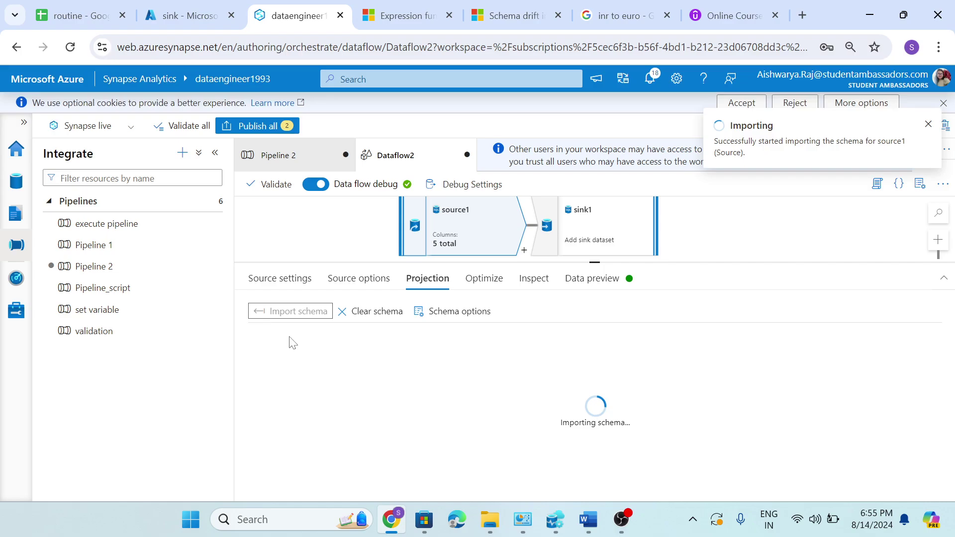
# - Turn off Validate schema and turn on Allow schema drift in source1's projection schema options, and apply them
pyautogui.click(459, 310)
pyautogui.click(553, 171)
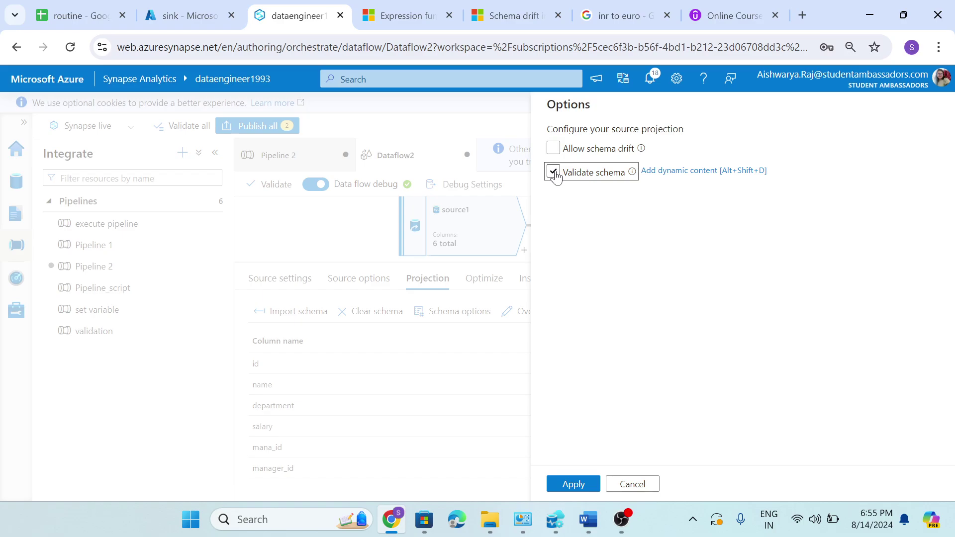
pyautogui.click(573, 484)
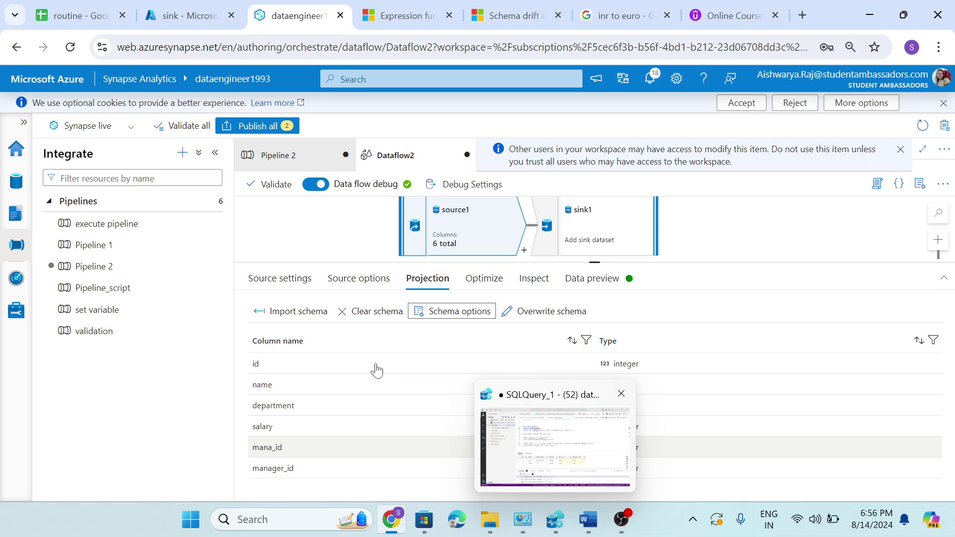
# - In Azure Data Studio, change the alter table statement to add an int column dept_id to newtable and execute it
pyautogui.click(554, 447)
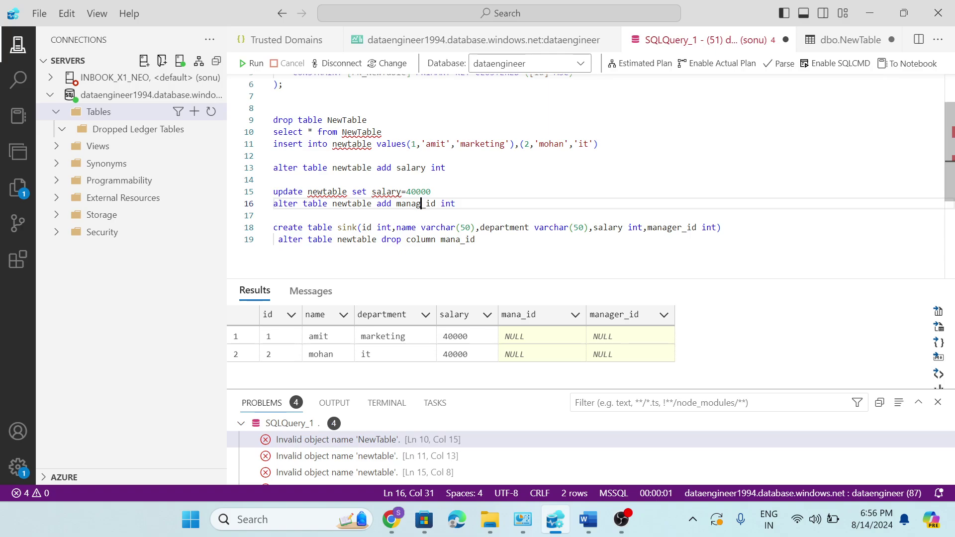
pyautogui.hotkey('ctrl', 'BackSpace')
pyautogui.write('dept')
pyautogui.press('End')
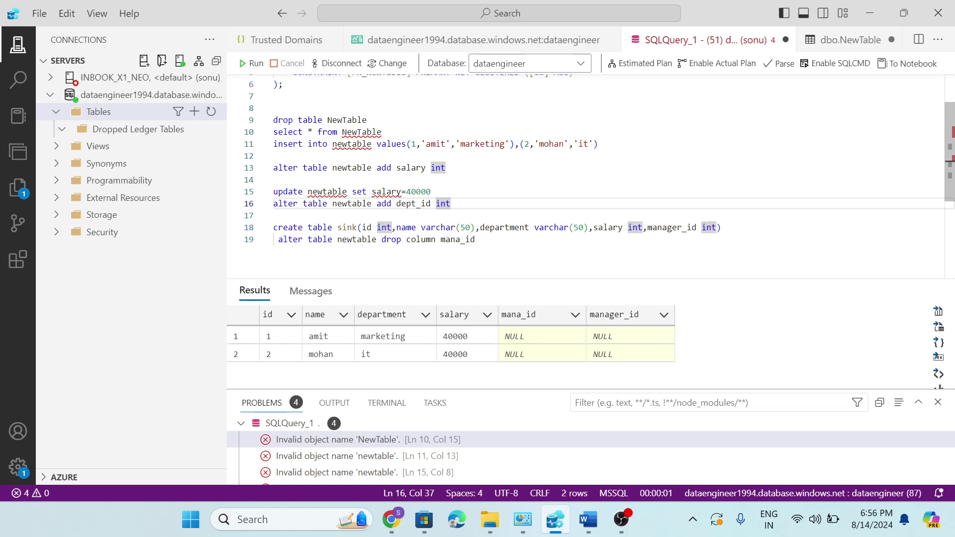
pyautogui.hotkey('shift', 'Up')
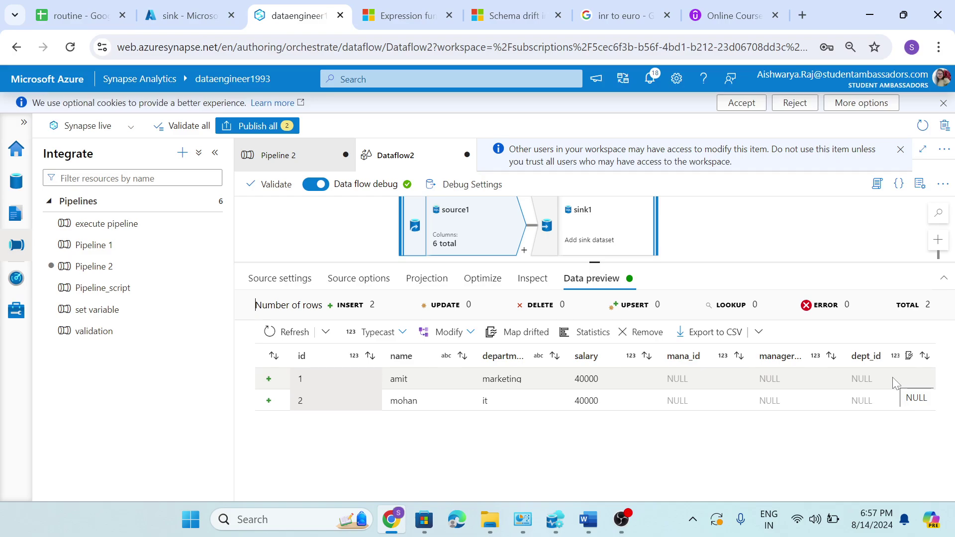
# - Check source1's projection columns and schema options in Synapse against the NewTable query results in Azure Data Studio, and preview the source data
pyautogui.click(427, 278)
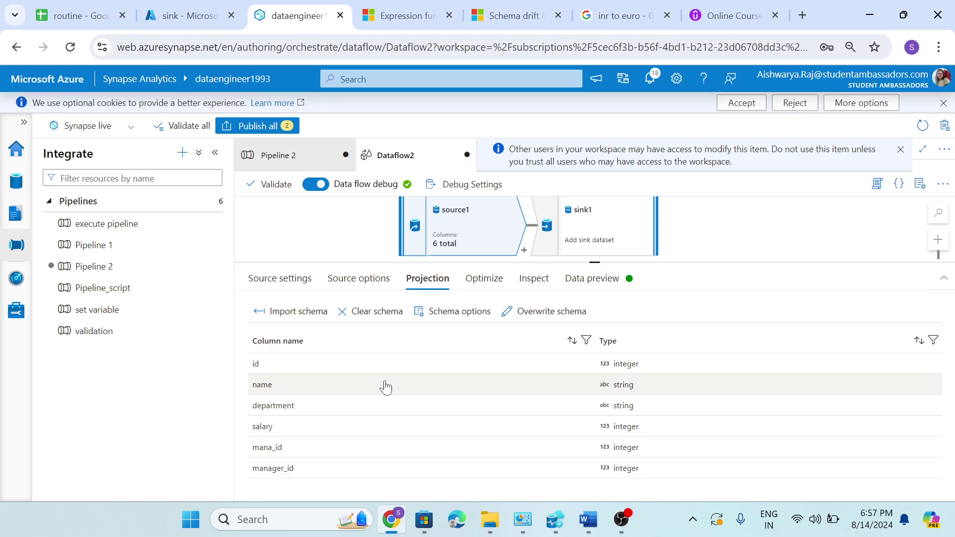
pyautogui.click(452, 311)
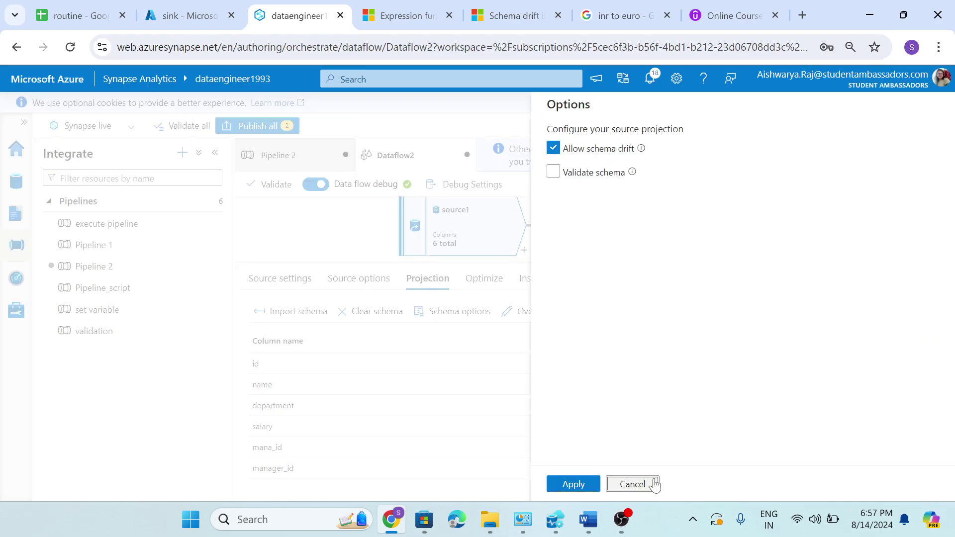
pyautogui.hotkey('alt', 'Tab')
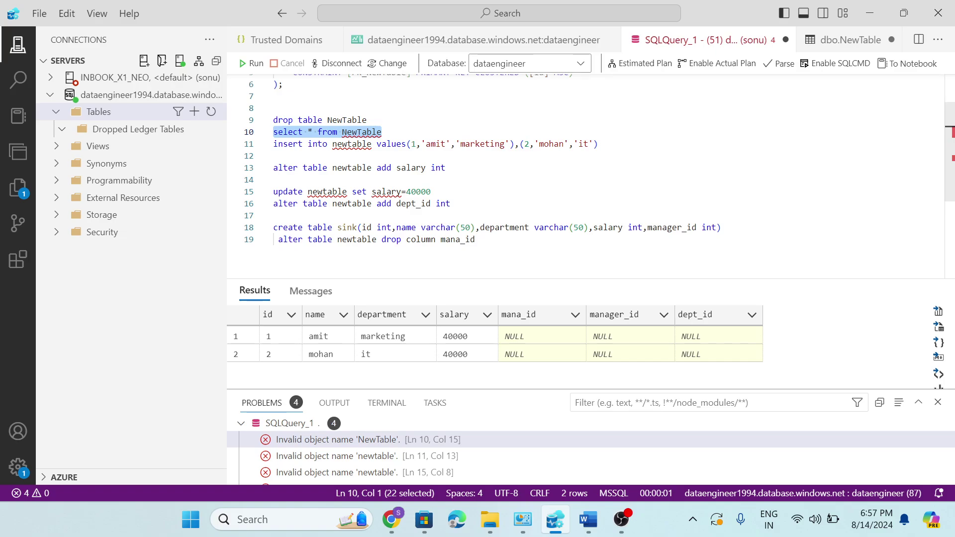
pyautogui.hotkey('alt', 'Tab')
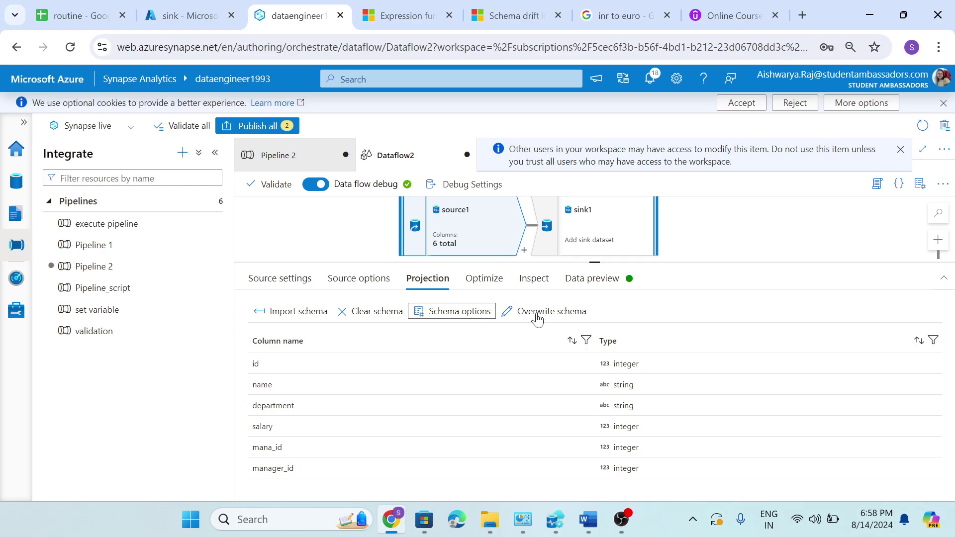
pyautogui.click(591, 278)
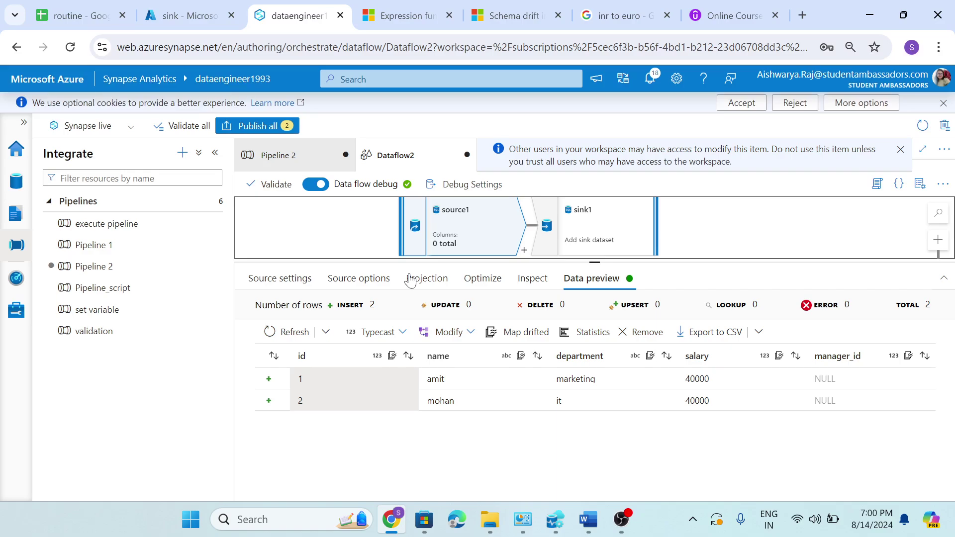
# - Turn off Allow schema drift, turn on Validate schema for source1, and import the current table schema into its projection
pyautogui.click(410, 280)
pyautogui.click(459, 311)
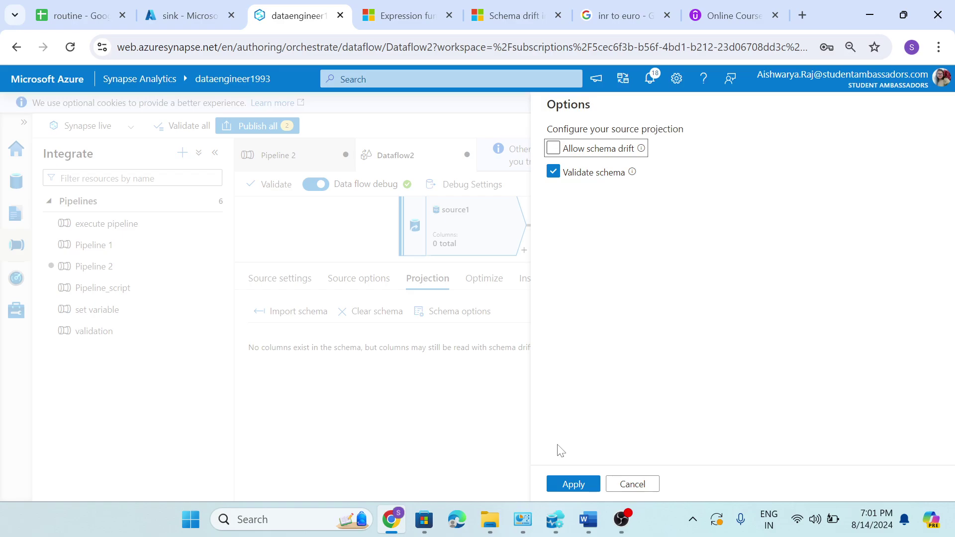
pyautogui.click(275, 316)
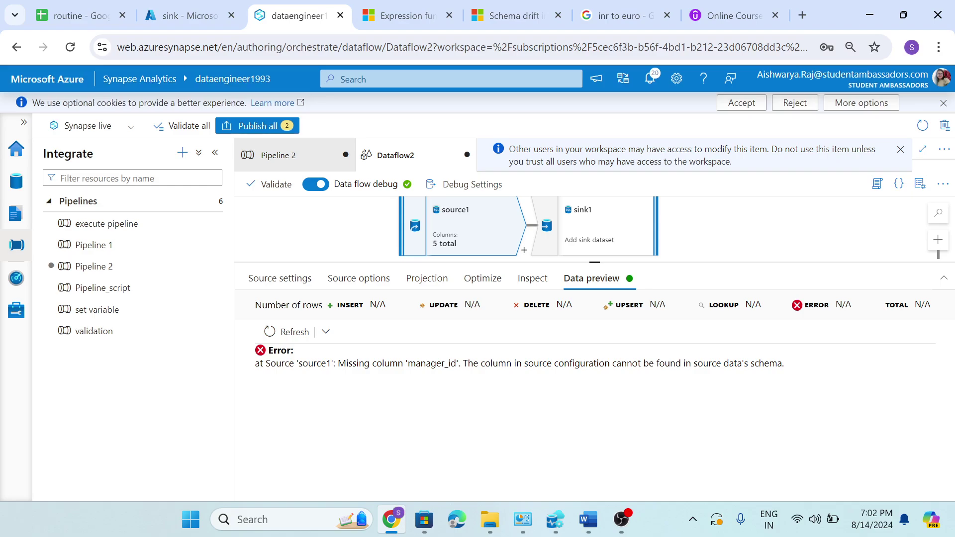
pyautogui.click(445, 227)
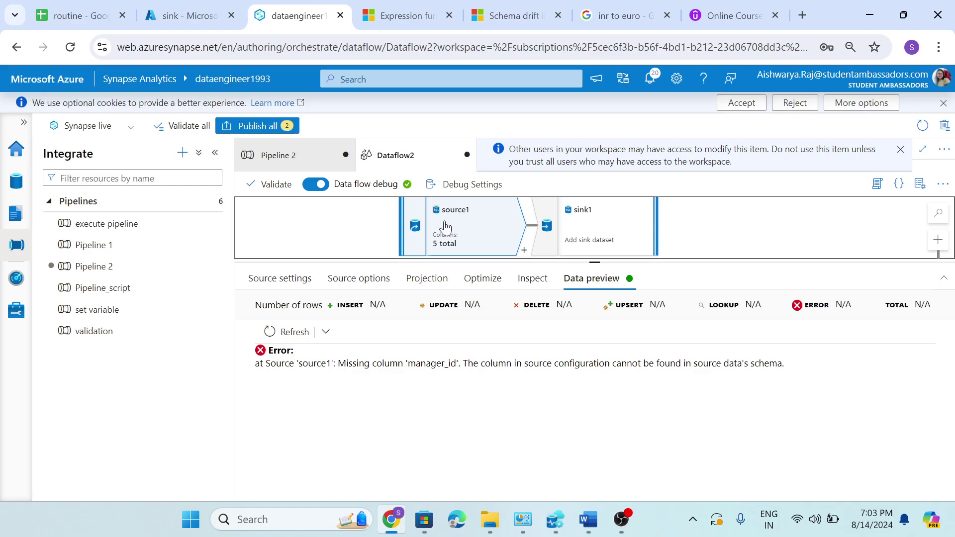